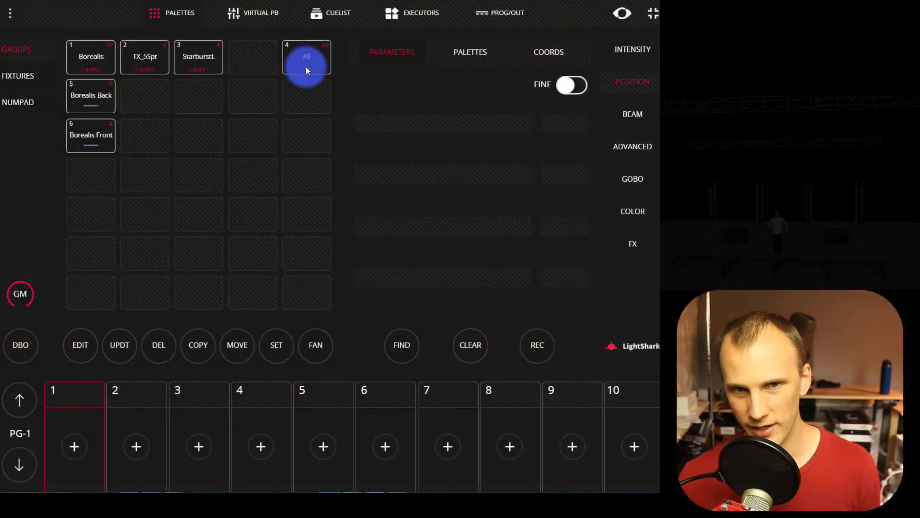
Step: Select the Borealis group, locate it with FIND, and tilt the fixtures to about 66%
{"action": "left_click", "coordinate": [94, 61]}
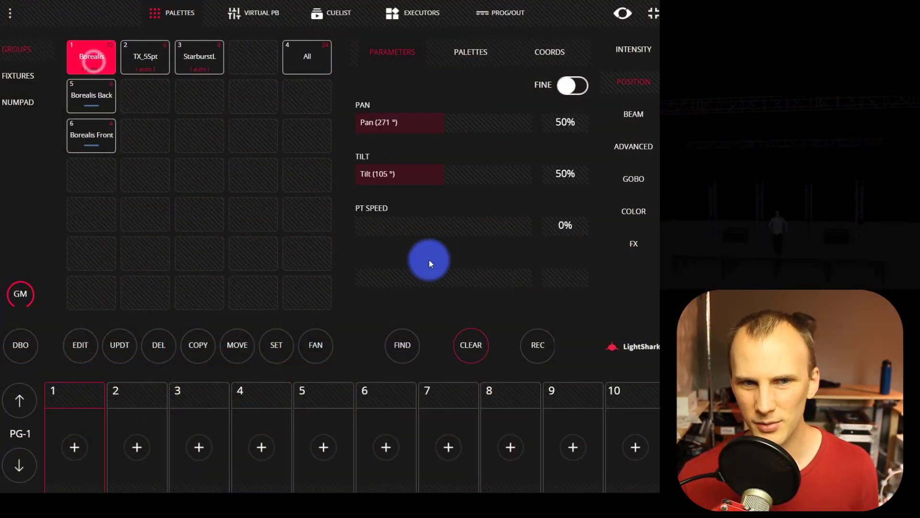
{"action": "left_click", "coordinate": [405, 350]}
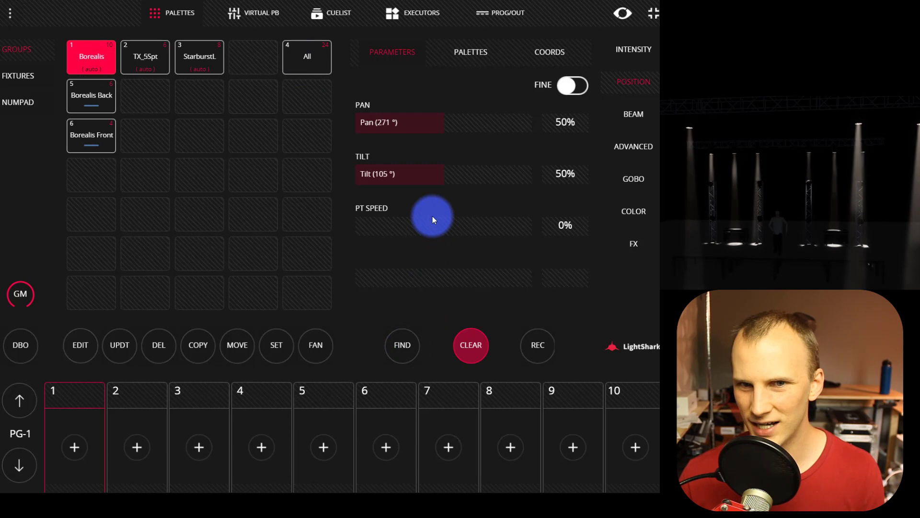
{"action": "left_click_drag", "start_coordinate": [400, 180], "coordinate": [461, 179]}
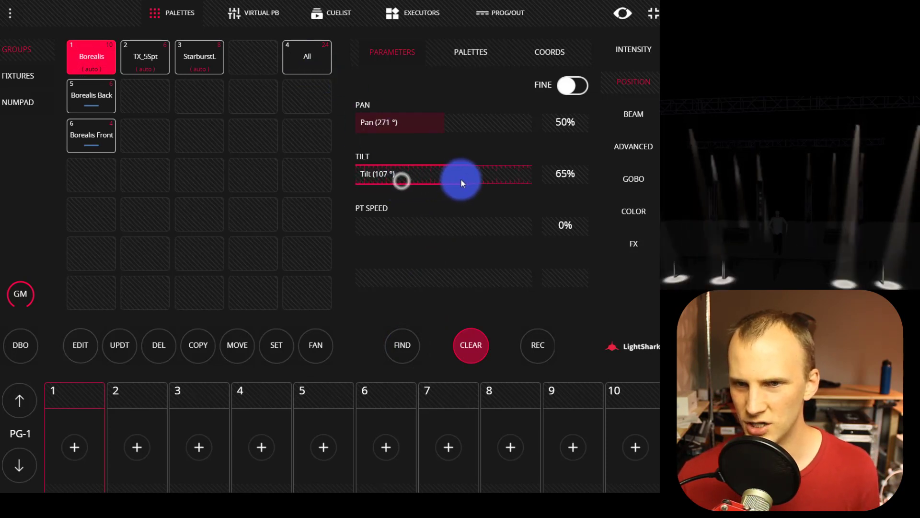
Step: Check the Borealis intensity and position values, then view the PROG/OUT table
{"action": "left_click", "coordinate": [457, 63]}
{"action": "left_click", "coordinate": [628, 84]}
{"action": "left_click", "coordinate": [614, 57]}
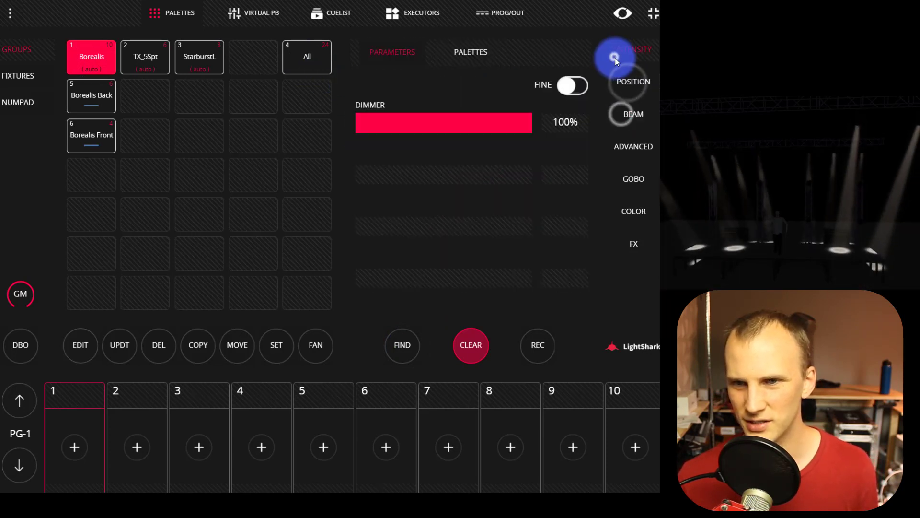
{"action": "left_click", "coordinate": [617, 79]}
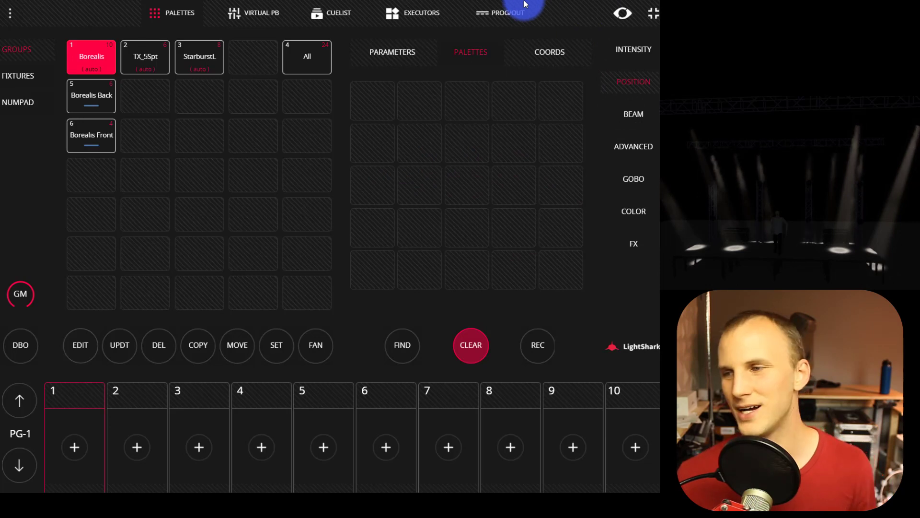
{"action": "left_click", "coordinate": [477, 18]}
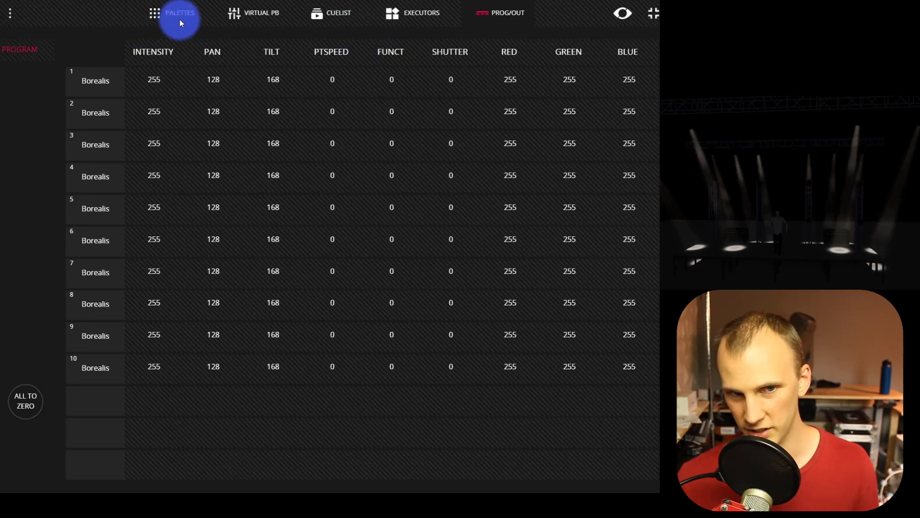
Step: Use DEL to release the RED and GREEN values from the Borealis programmer
{"action": "left_click", "coordinate": [161, 13]}
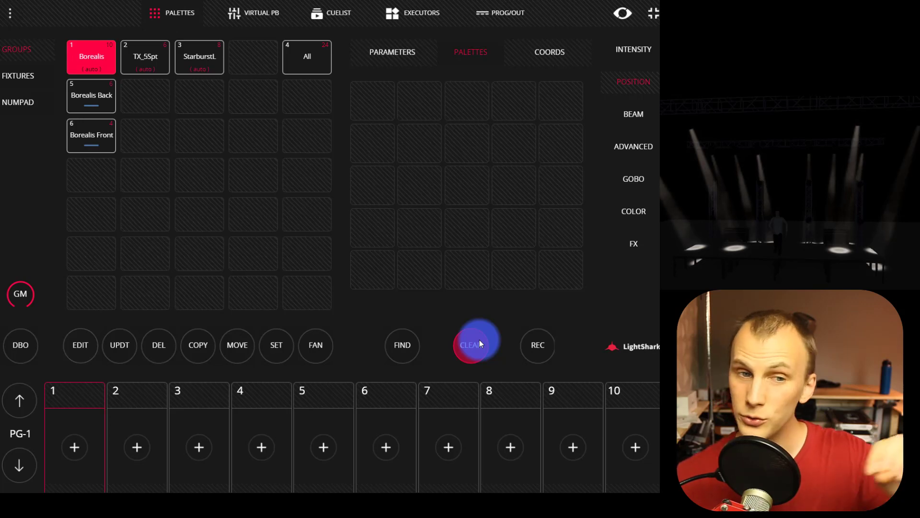
{"action": "left_click", "coordinate": [481, 12]}
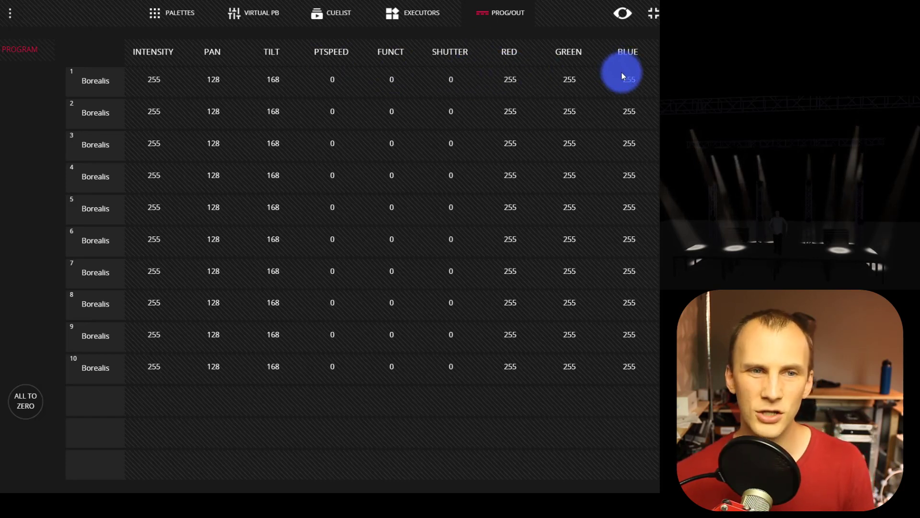
{"action": "left_click", "coordinate": [155, 11]}
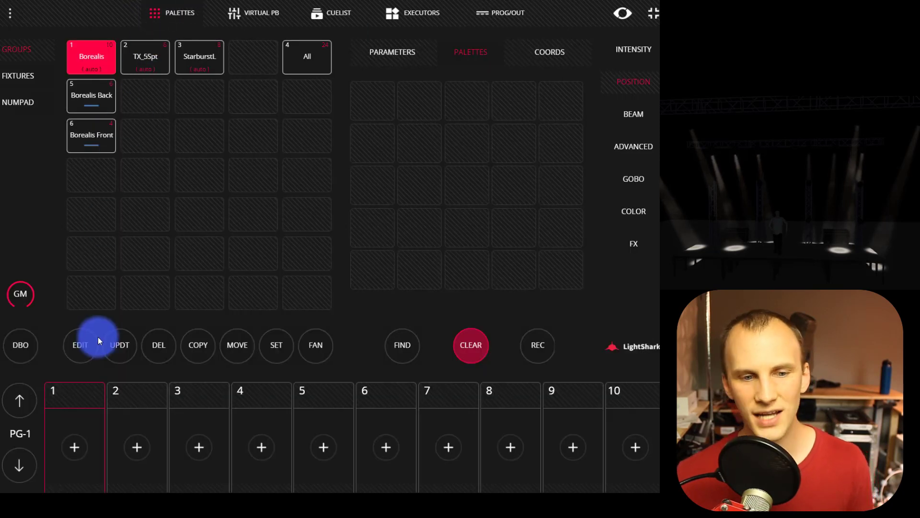
{"action": "left_click", "coordinate": [157, 346]}
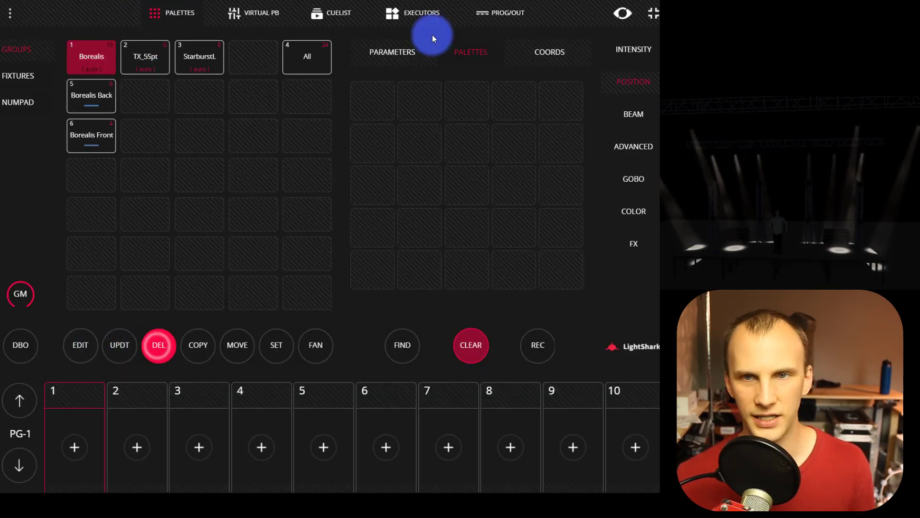
{"action": "left_click", "coordinate": [488, 12]}
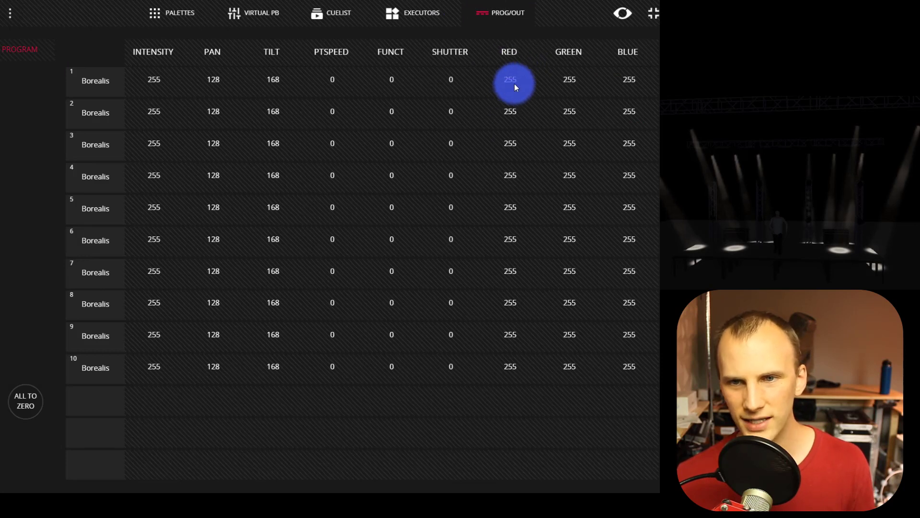
{"action": "left_click", "coordinate": [512, 50]}
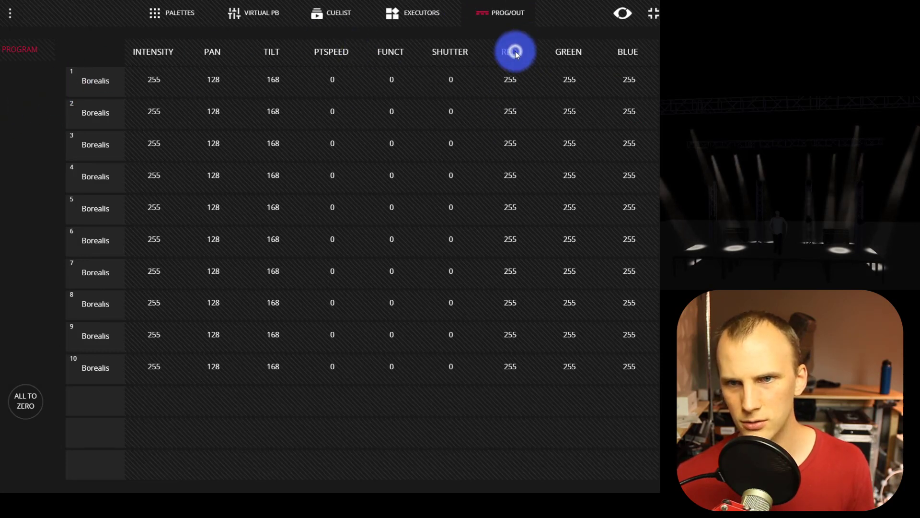
{"action": "left_click", "coordinate": [161, 14]}
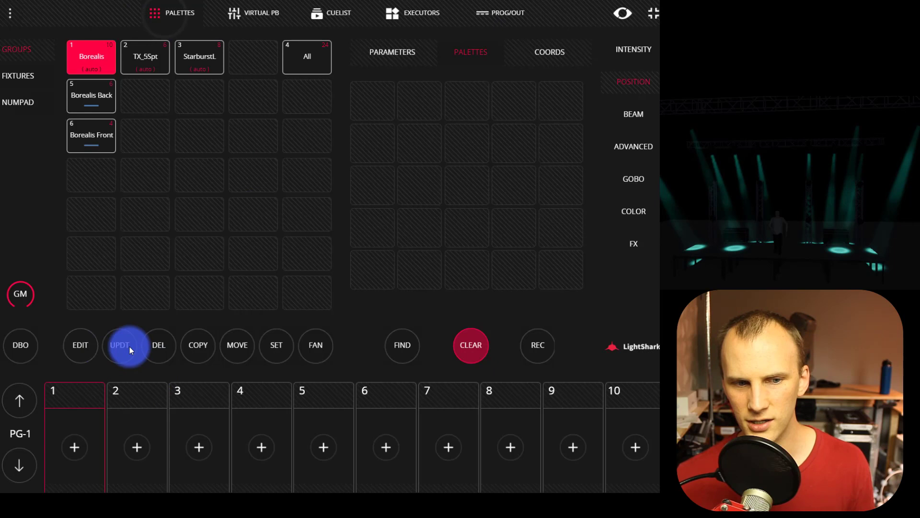
{"action": "left_click", "coordinate": [165, 345]}
{"action": "left_click", "coordinate": [476, 12]}
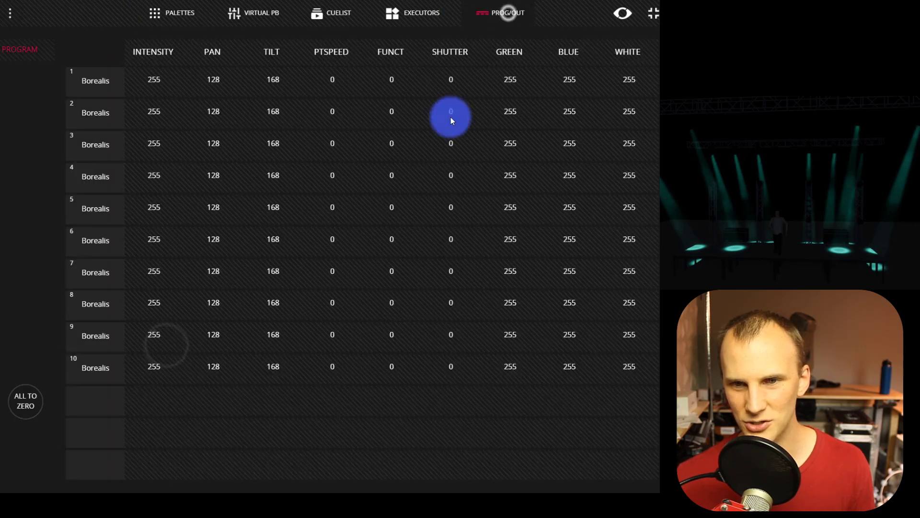
{"action": "left_click", "coordinate": [516, 55]}
Step: Release BLUE, WHITE, COLMIX, ZOOM, SHUTTER, FUNCT and PTSPEED, leaving only intensity, pan and tilt
{"action": "left_click", "coordinate": [155, 13]}
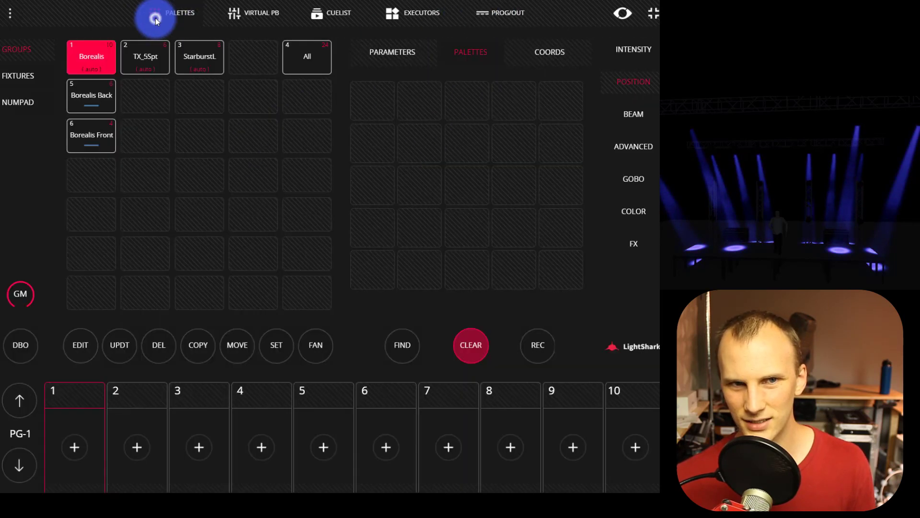
{"action": "left_click", "coordinate": [149, 343]}
{"action": "left_click", "coordinate": [507, 19]}
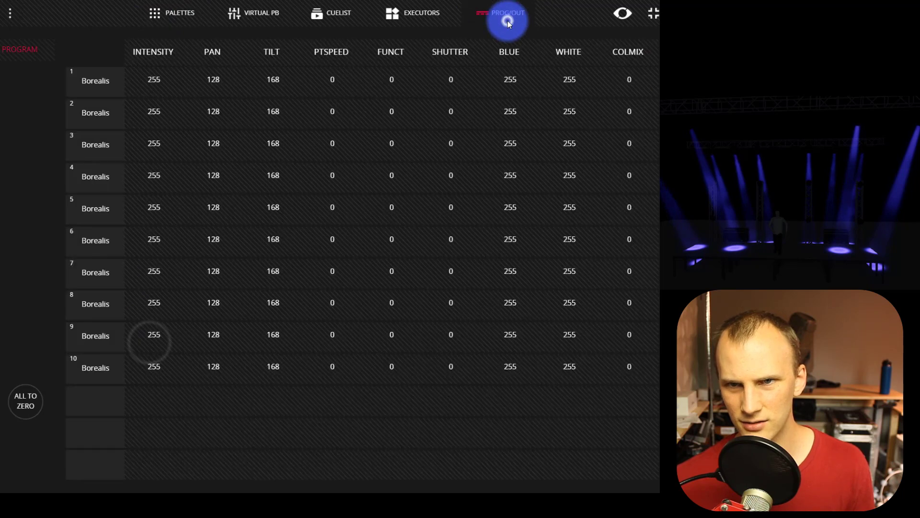
{"action": "left_click", "coordinate": [513, 50]}
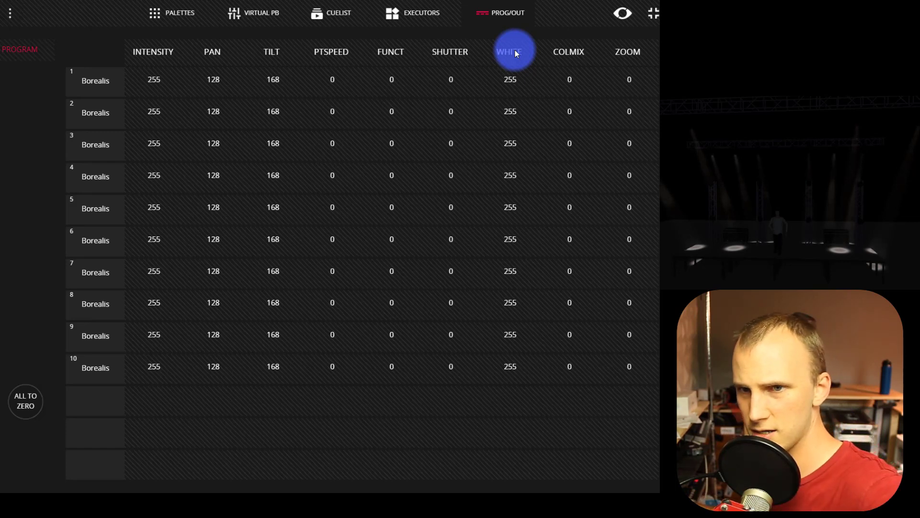
{"action": "left_click", "coordinate": [515, 52]}
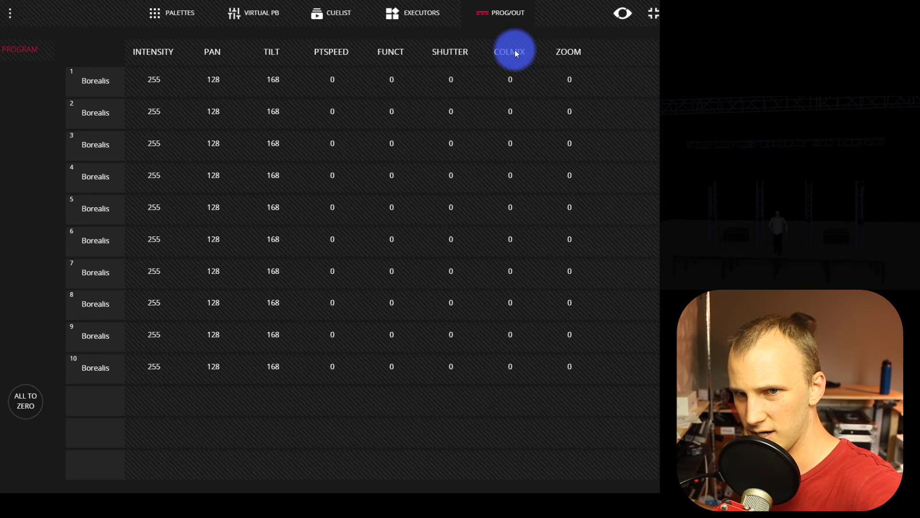
{"action": "left_click", "coordinate": [515, 52]}
{"action": "left_click", "coordinate": [516, 51]}
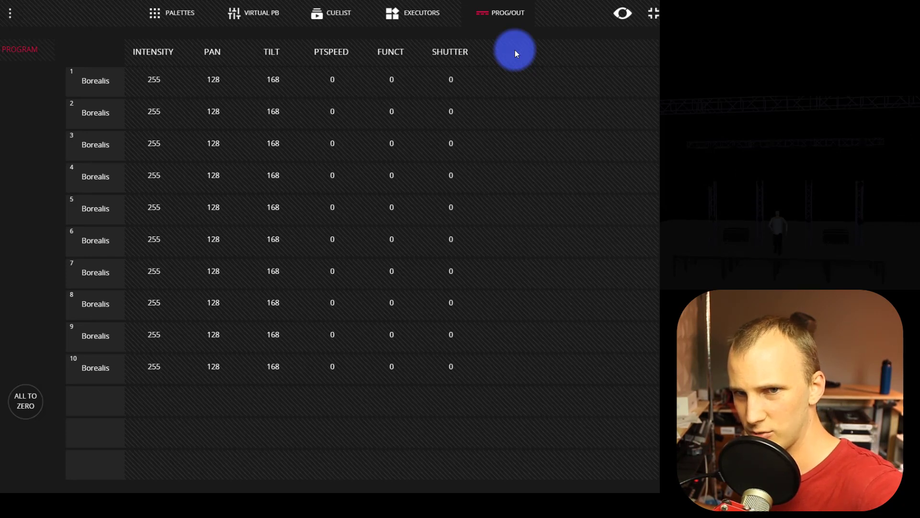
{"action": "left_click", "coordinate": [515, 51]}
{"action": "left_click", "coordinate": [515, 51]}
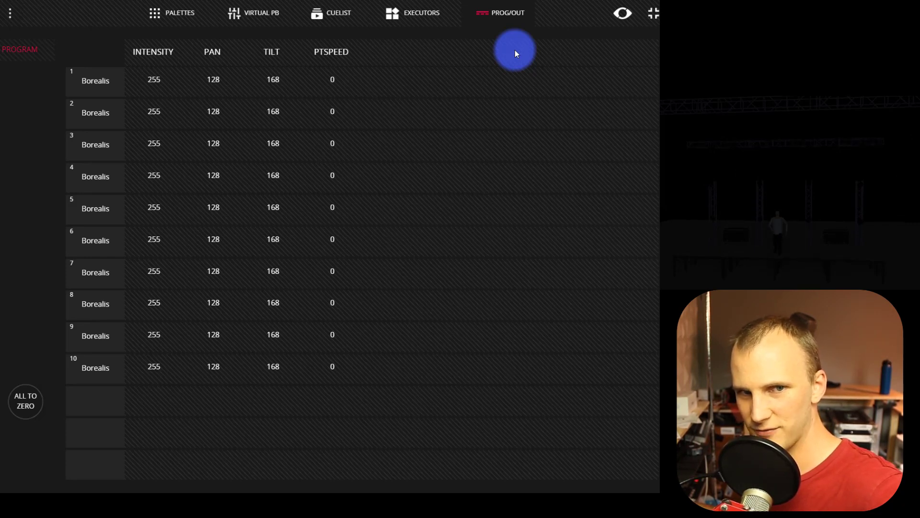
{"action": "left_click", "coordinate": [516, 53]}
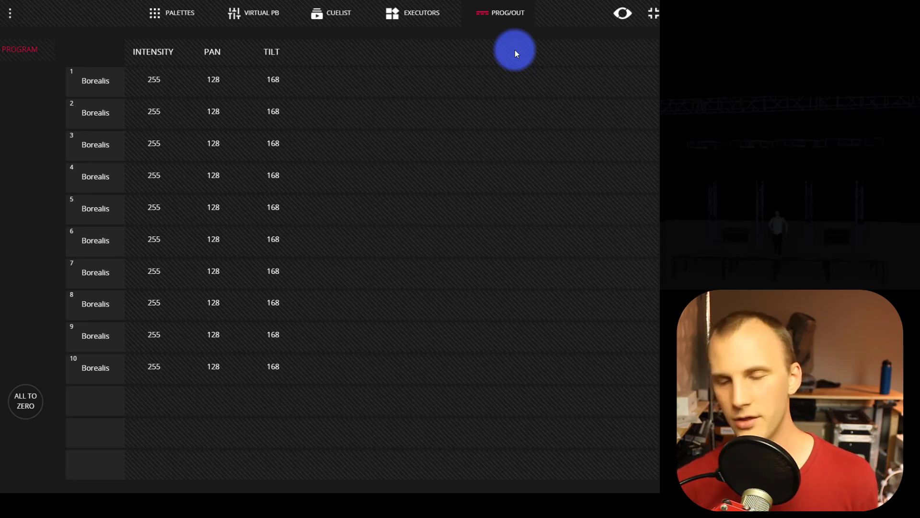
Step: Record the Borealis position into the first Position palette slot, then clear the programmer
{"action": "left_click", "coordinate": [148, 18]}
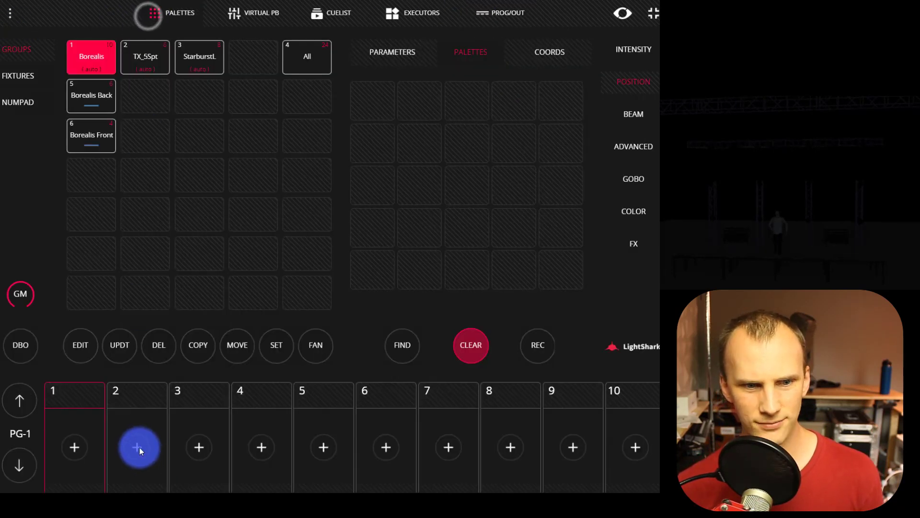
{"action": "left_click", "coordinate": [373, 100]}
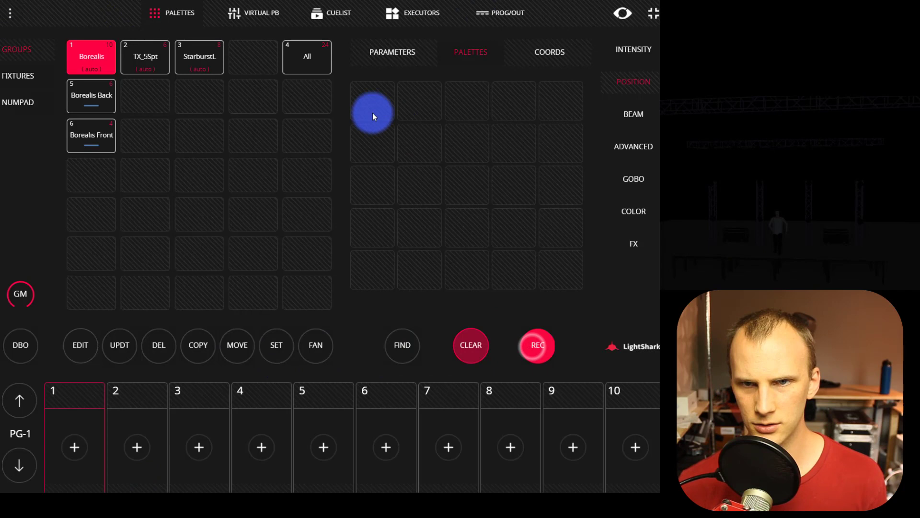
{"action": "left_click", "coordinate": [482, 343]}
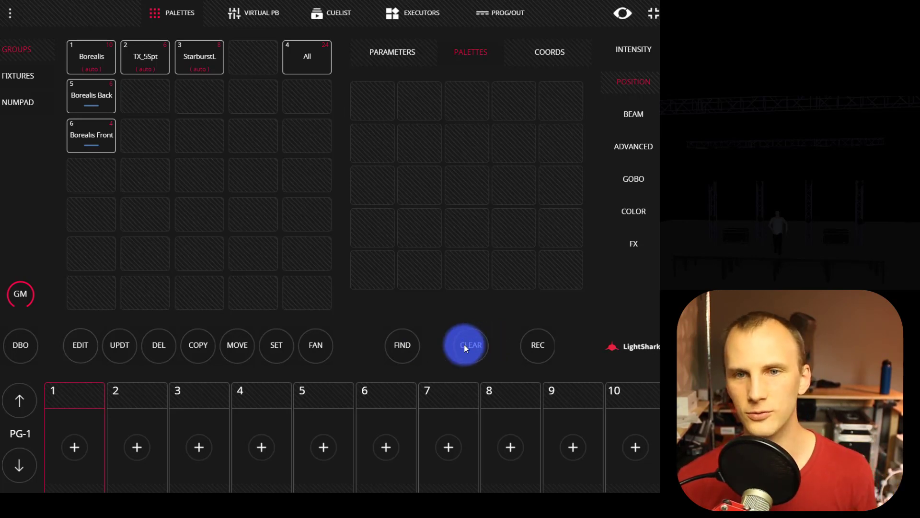
{"action": "left_click", "coordinate": [303, 65]}
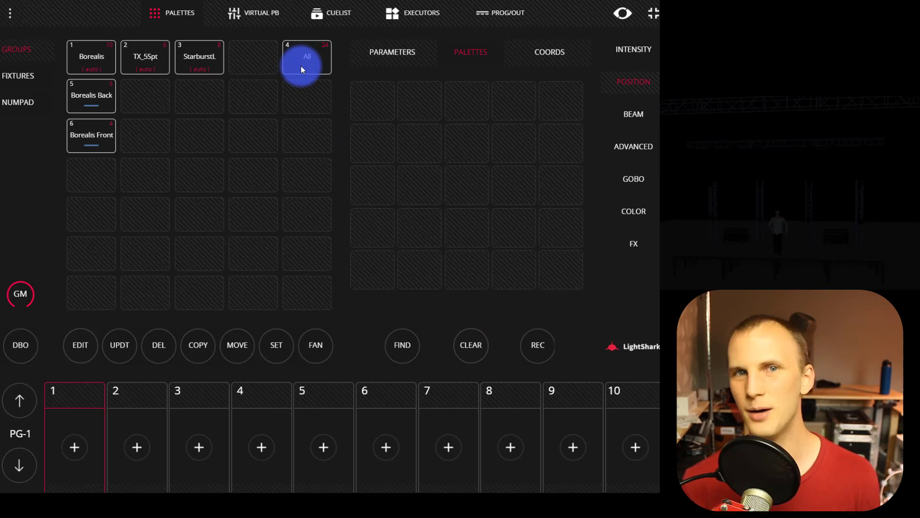
Step: Select the All group, locate it with FIND, and apply the MAGENTA colour palette
{"action": "left_click", "coordinate": [302, 68]}
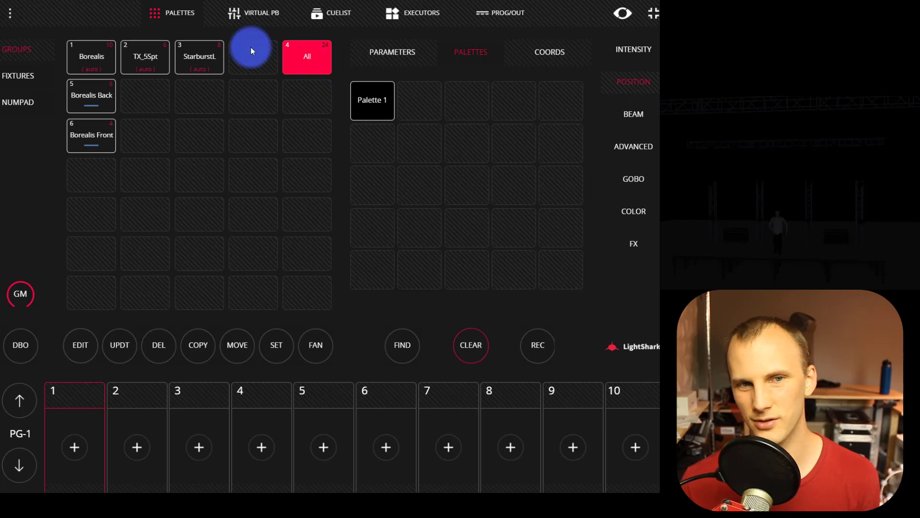
{"action": "left_click", "coordinate": [402, 346]}
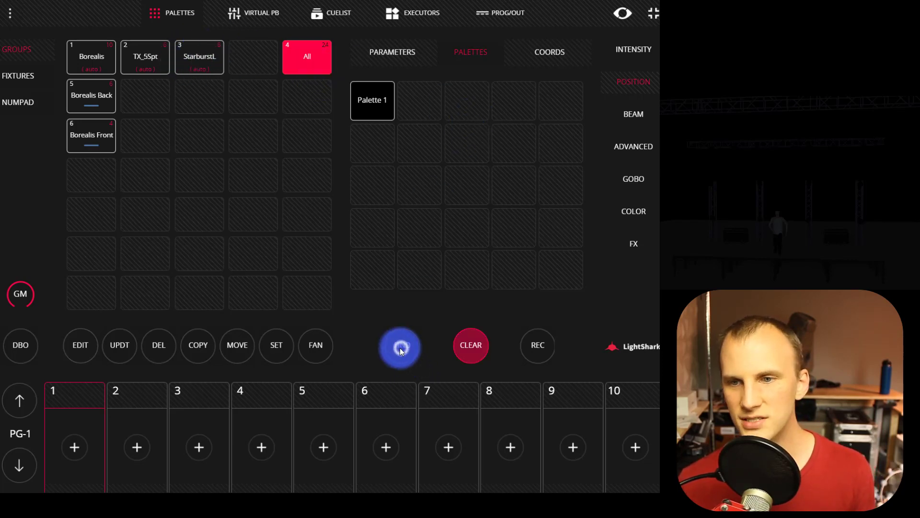
{"action": "left_click", "coordinate": [627, 211]}
{"action": "left_click", "coordinate": [506, 99]}
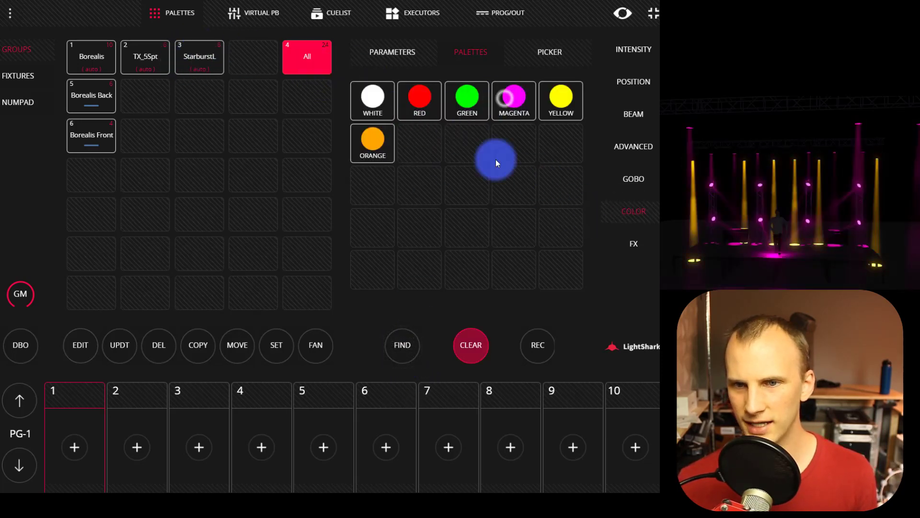
Step: Record the magenta look as Cue 1 on playback 1, then clear the programmer
{"action": "left_click", "coordinate": [527, 357]}
{"action": "left_click", "coordinate": [69, 446]}
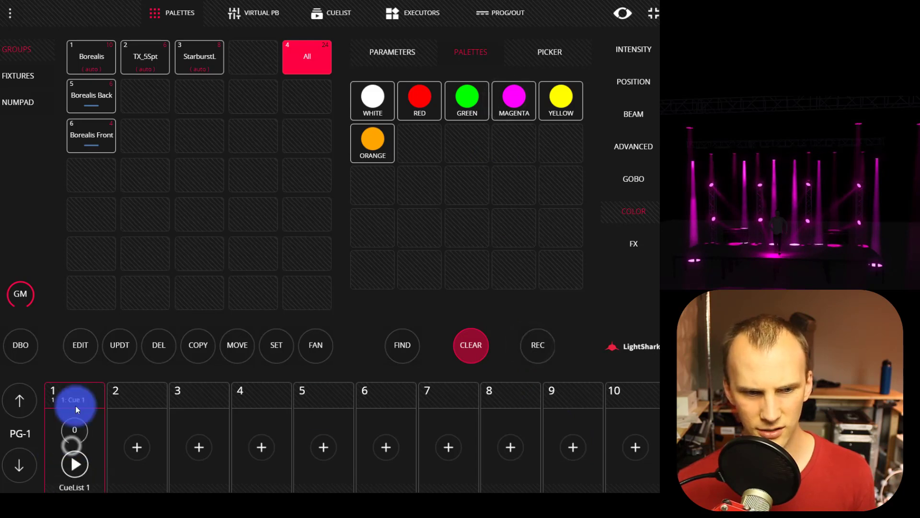
{"action": "left_click", "coordinate": [480, 349]}
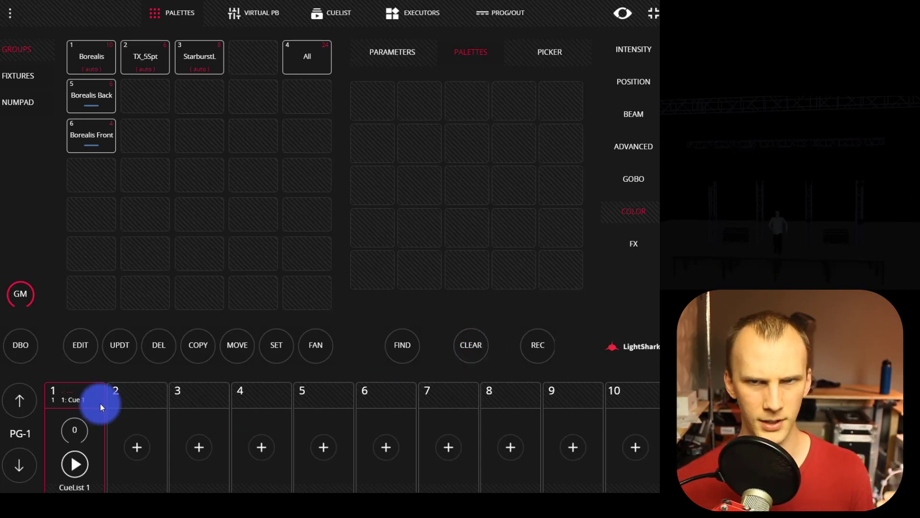
{"action": "left_click", "coordinate": [330, 23]}
{"action": "left_click", "coordinate": [100, 69]}
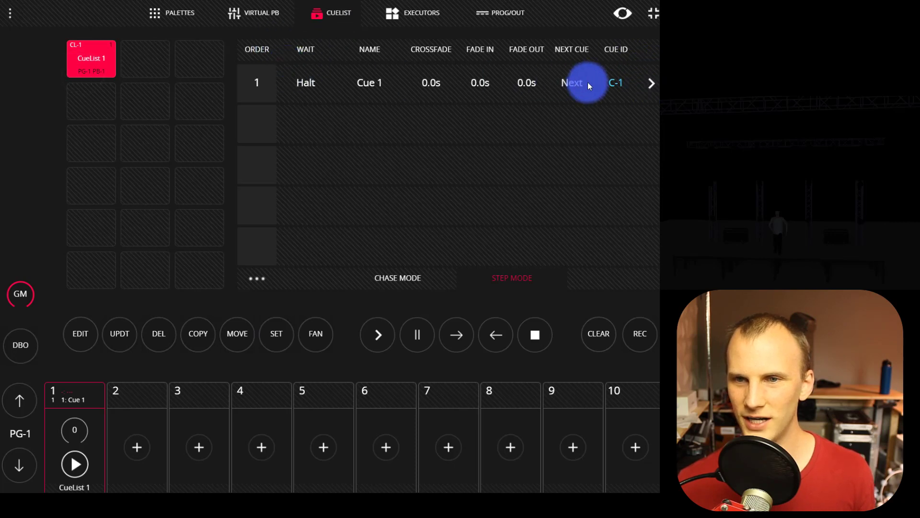
{"action": "left_click", "coordinate": [650, 82]}
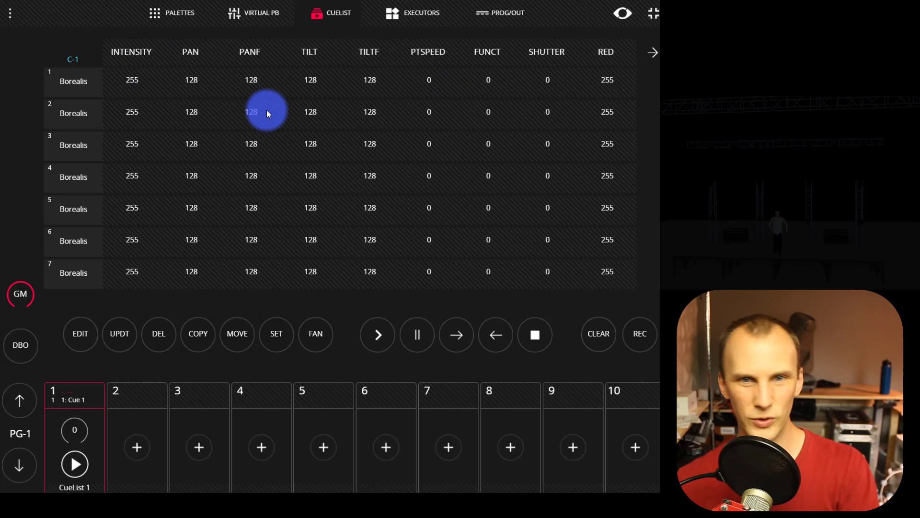
{"action": "left_click", "coordinate": [315, 80]}
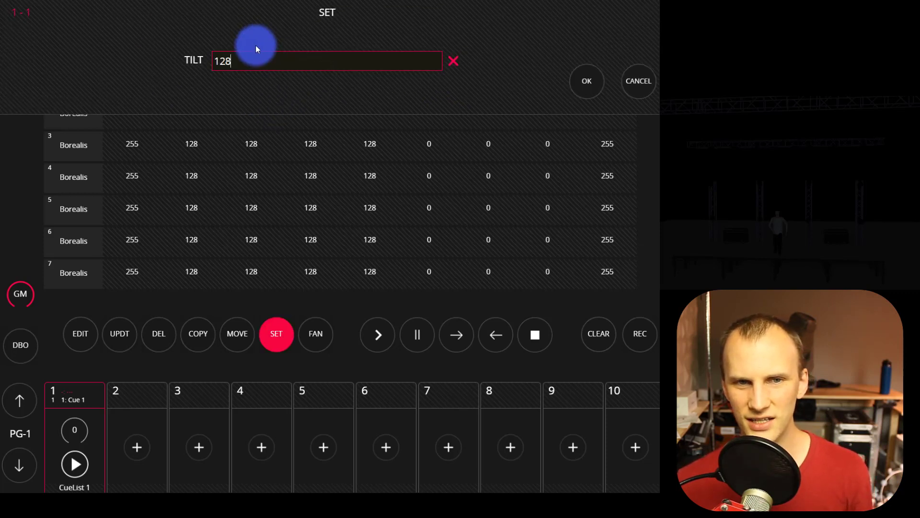
{"action": "left_click", "coordinate": [640, 81]}
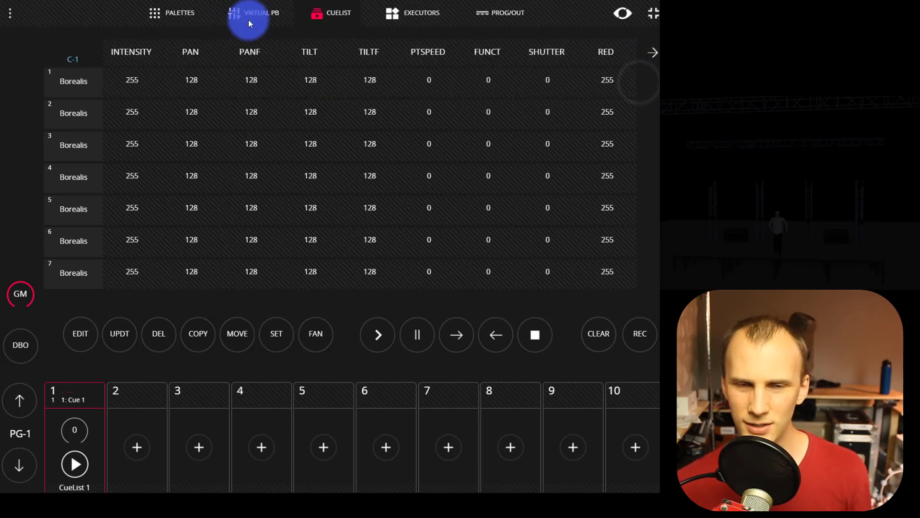
{"action": "left_click", "coordinate": [659, 58]}
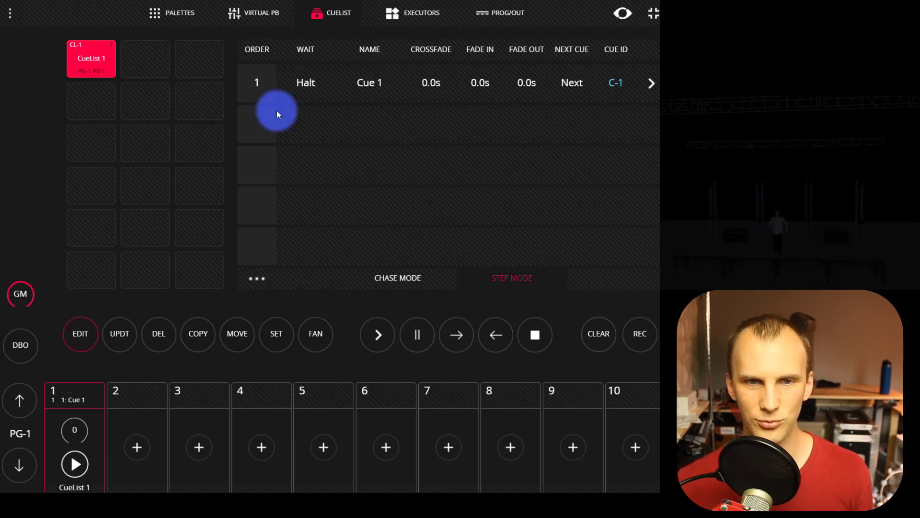
Step: Edit cue 1, check PROG/OUT, colour the TX_5Spt group yellow, then clear the programmer
{"action": "left_click", "coordinate": [255, 87]}
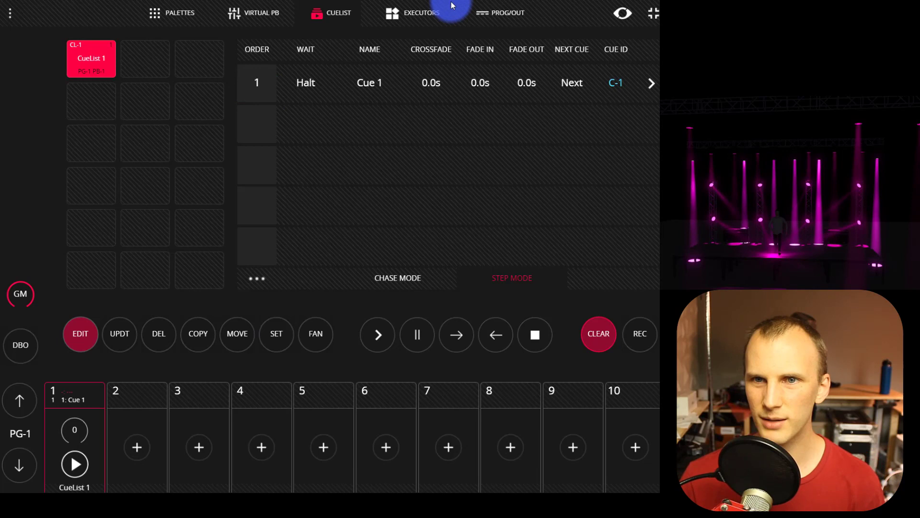
{"action": "left_click", "coordinate": [504, 14]}
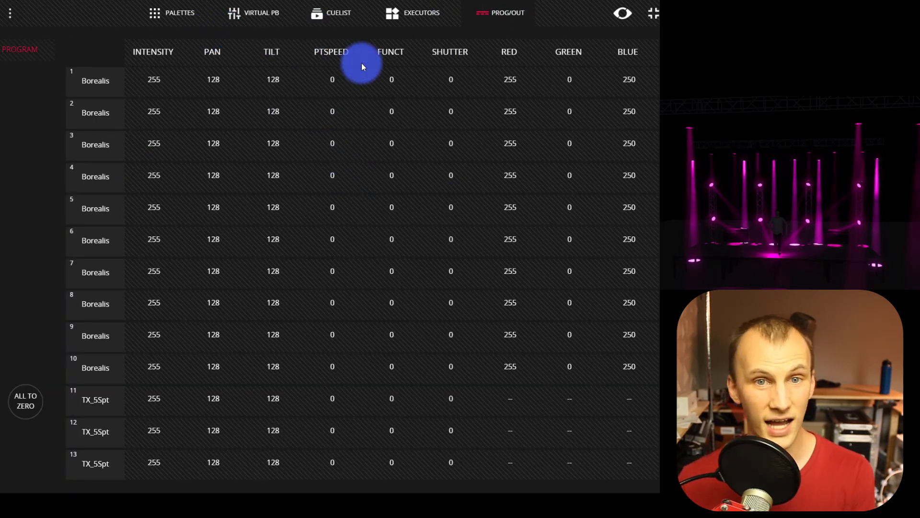
{"action": "left_click", "coordinate": [154, 13]}
{"action": "left_click", "coordinate": [154, 73]}
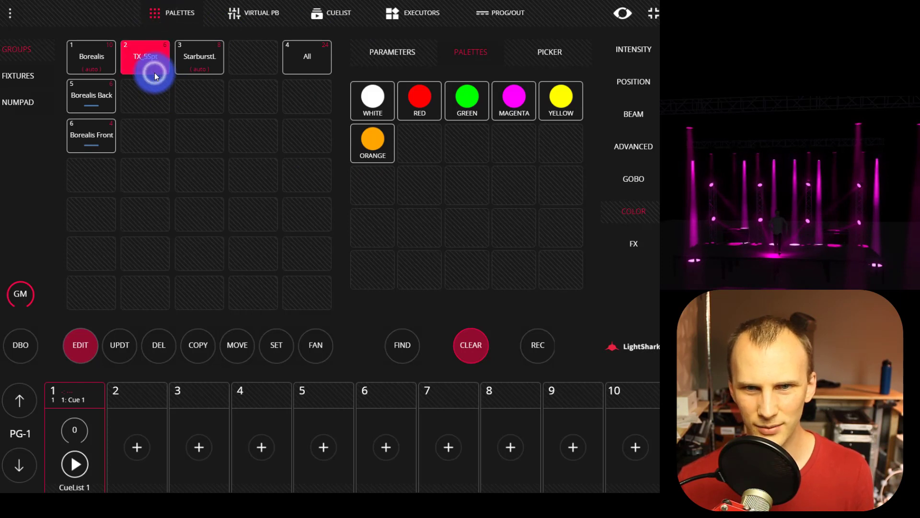
{"action": "left_click", "coordinate": [568, 103]}
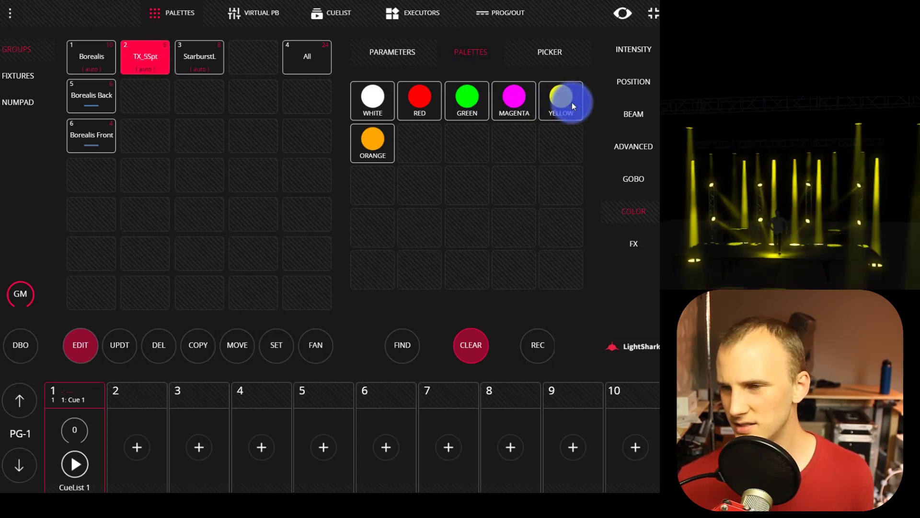
{"action": "left_click", "coordinate": [458, 343]}
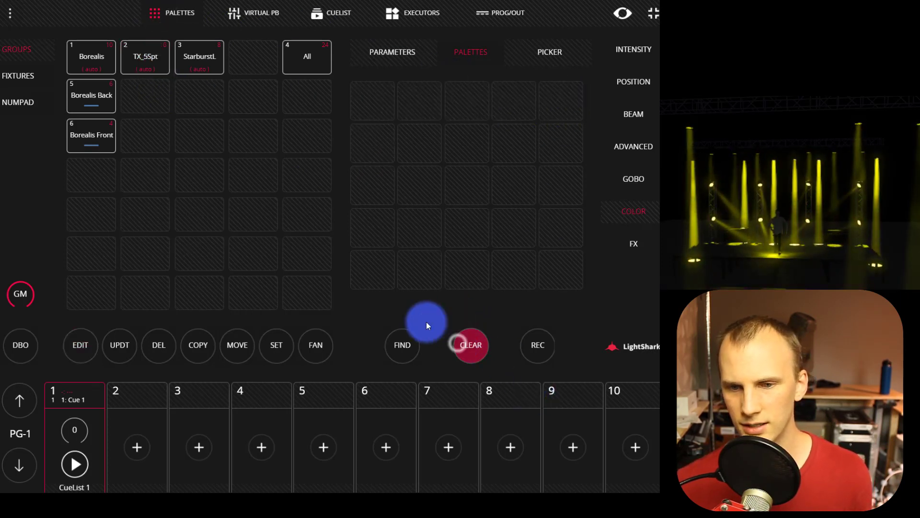
Step: Reselect TX_5Spt, apply a colour palette, store it into cue 1 with UPDT, and clear
{"action": "left_click", "coordinate": [146, 60]}
{"action": "left_click", "coordinate": [513, 106]}
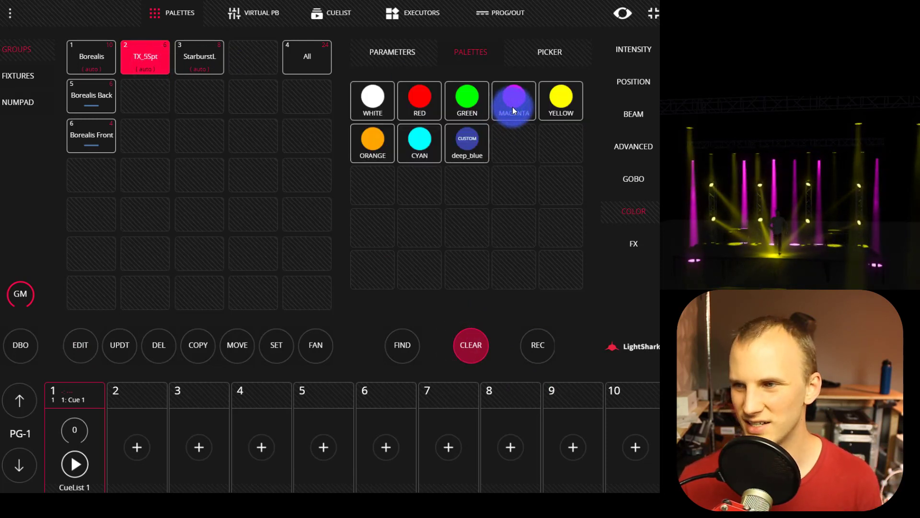
{"action": "left_click", "coordinate": [113, 343]}
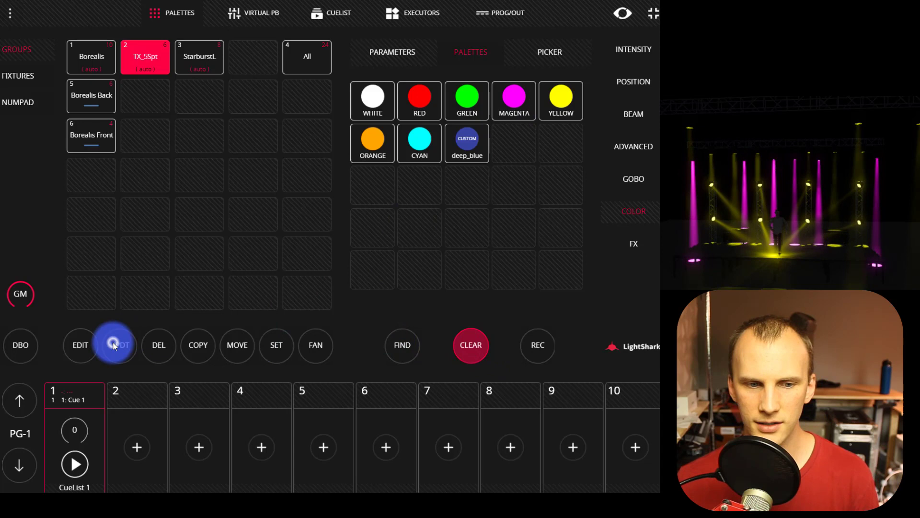
{"action": "left_click", "coordinate": [468, 343]}
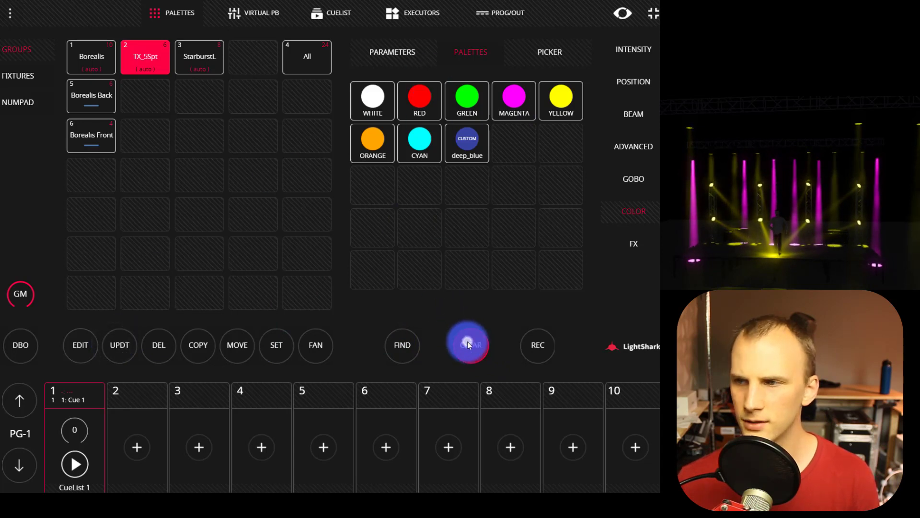
Step: Start CueList 1 and raise its playback fader to full
{"action": "left_click", "coordinate": [67, 458]}
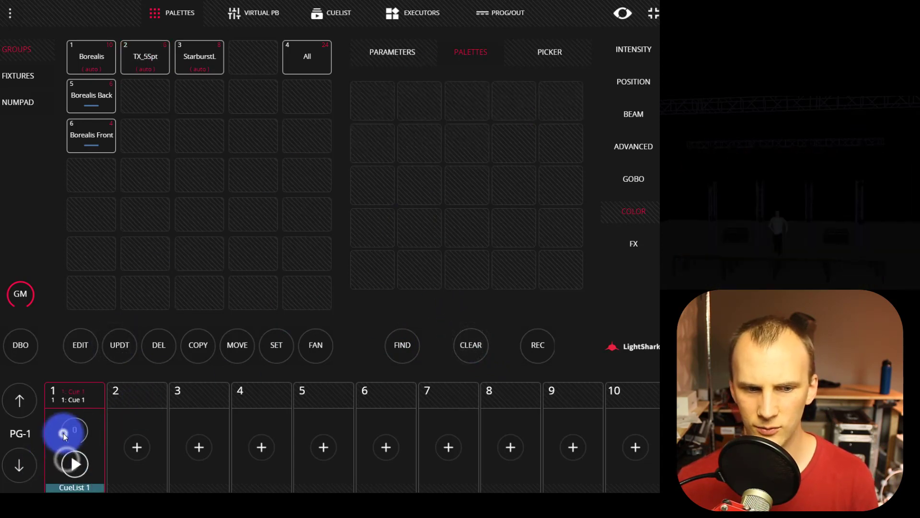
{"action": "left_click", "coordinate": [64, 433]}
{"action": "left_click_drag", "start_coordinate": [68, 388], "coordinate": [62, 191]}
{"action": "left_click", "coordinate": [252, 272]}
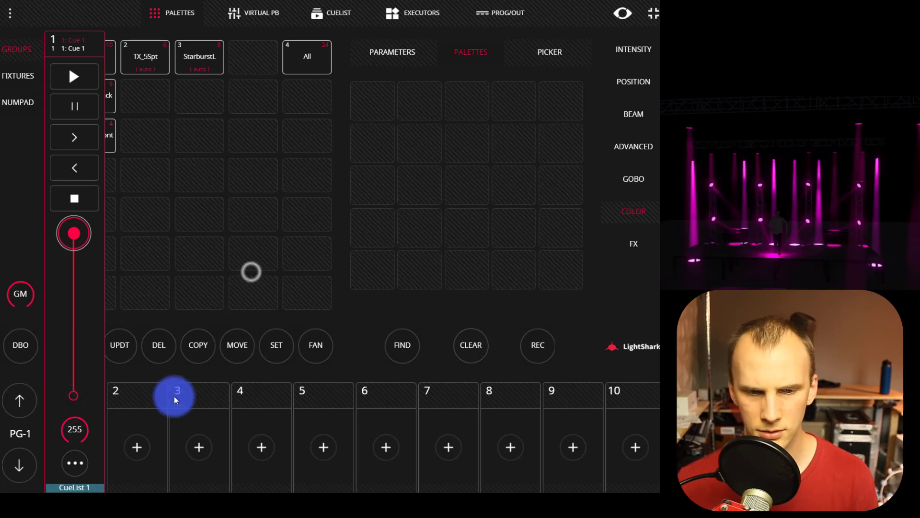
{"action": "left_click", "coordinate": [144, 395]}
Step: Browse the colour parameters, colour picker and colour palettes
{"action": "left_click", "coordinate": [410, 56]}
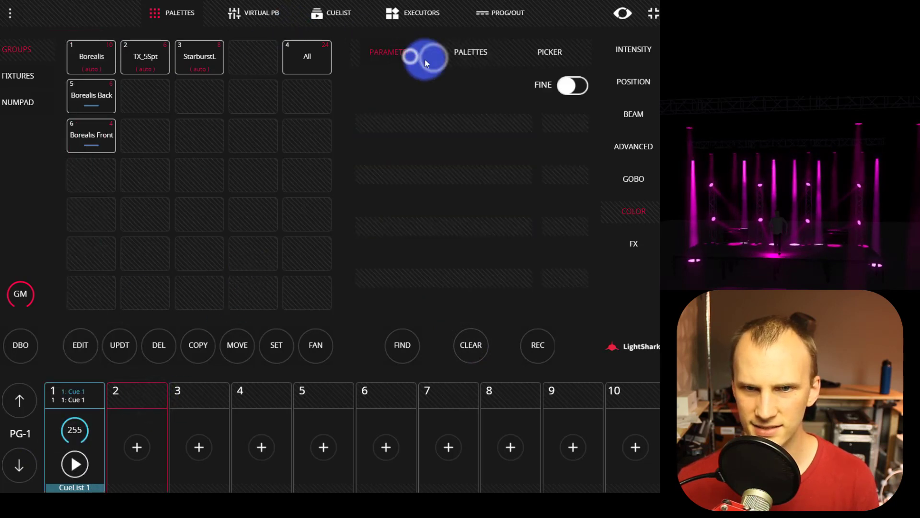
{"action": "left_click", "coordinate": [456, 56]}
{"action": "left_click", "coordinate": [558, 51]}
{"action": "left_click", "coordinate": [461, 53]}
Step: Select CueList 1 in the cue lists and load cue 1 in edit mode
{"action": "left_click", "coordinate": [255, 13]}
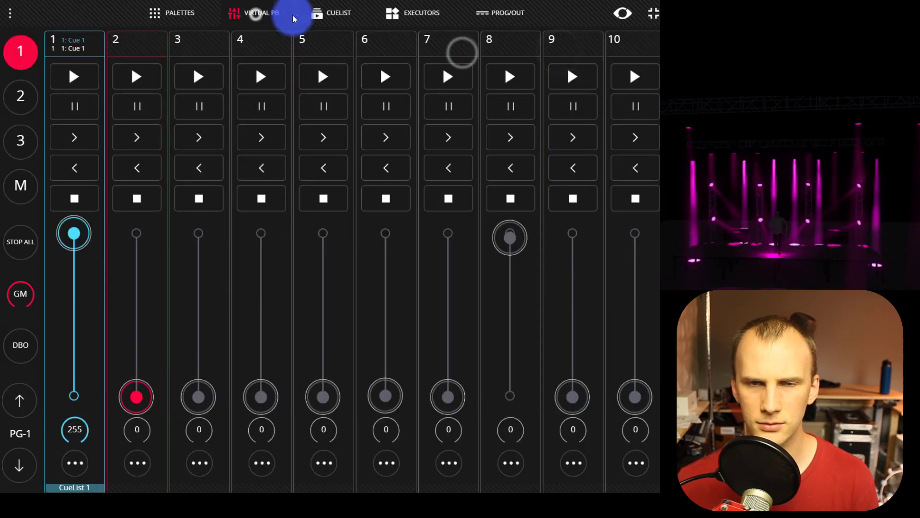
{"action": "left_click", "coordinate": [328, 14]}
{"action": "left_click", "coordinate": [110, 54]}
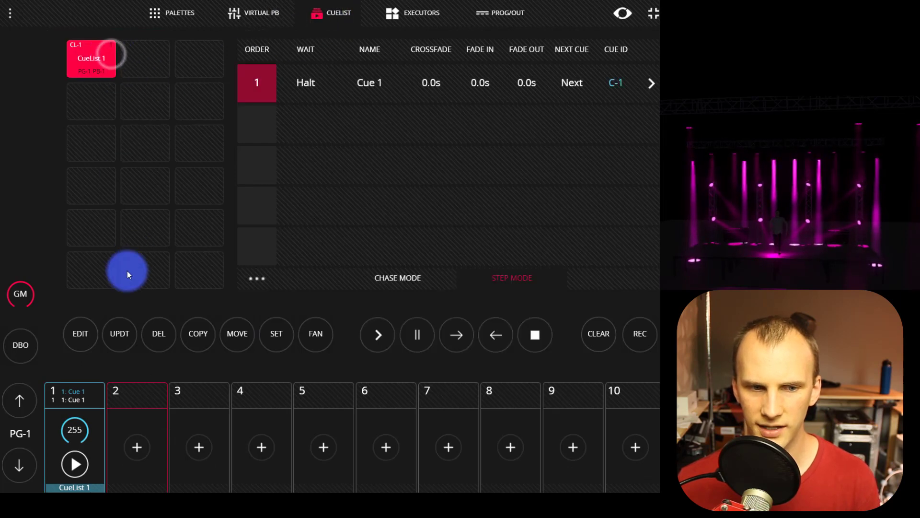
{"action": "left_click", "coordinate": [78, 323]}
{"action": "left_click", "coordinate": [266, 82]}
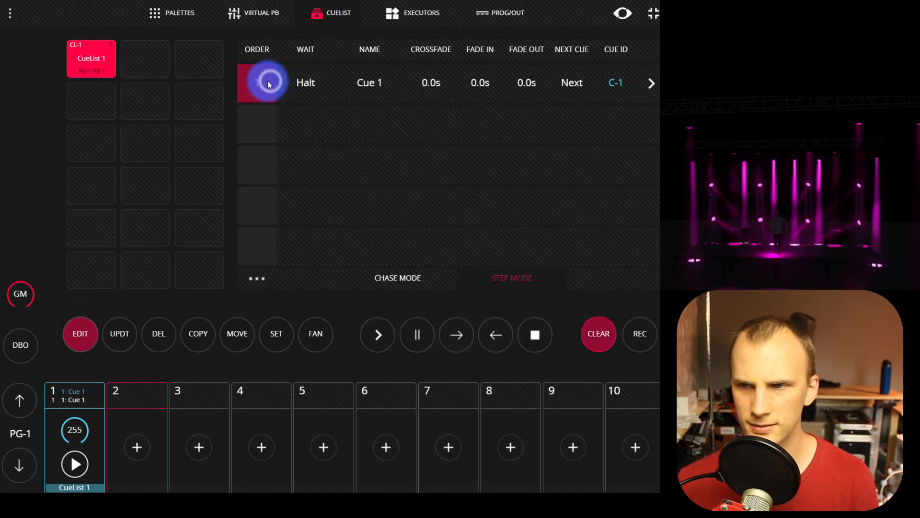
Step: Select the TX_5Spt group in palettes, clear and reselect it, then open show settings
{"action": "left_click", "coordinate": [181, 11]}
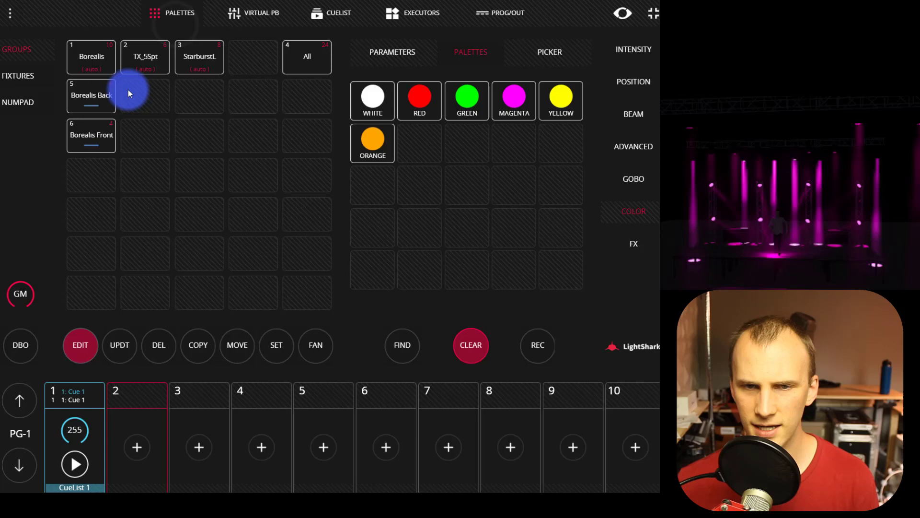
{"action": "left_click", "coordinate": [129, 61]}
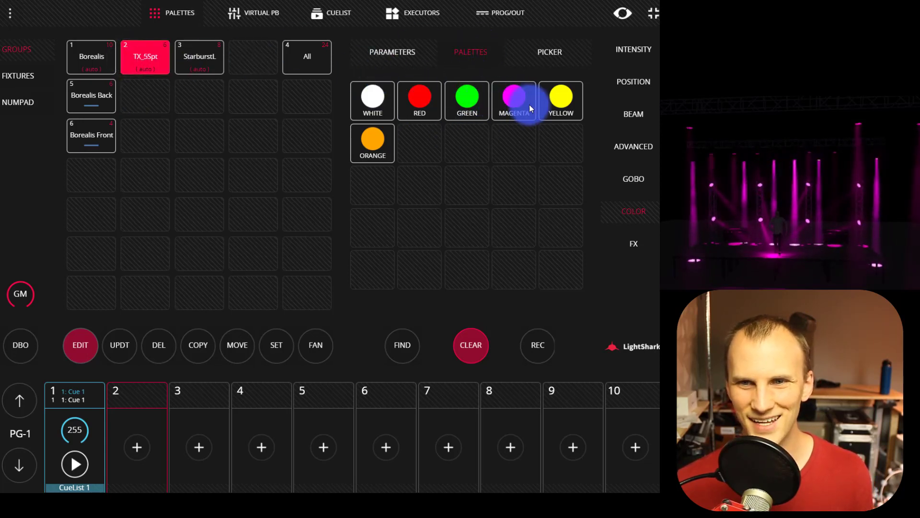
{"action": "left_click", "coordinate": [14, 79]}
{"action": "left_click", "coordinate": [470, 348]}
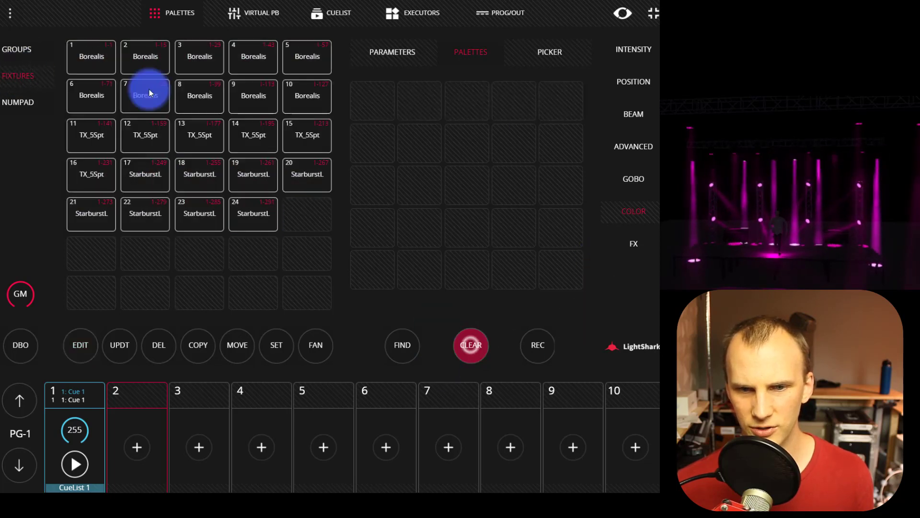
{"action": "left_click", "coordinate": [22, 50]}
{"action": "left_click", "coordinate": [151, 55]}
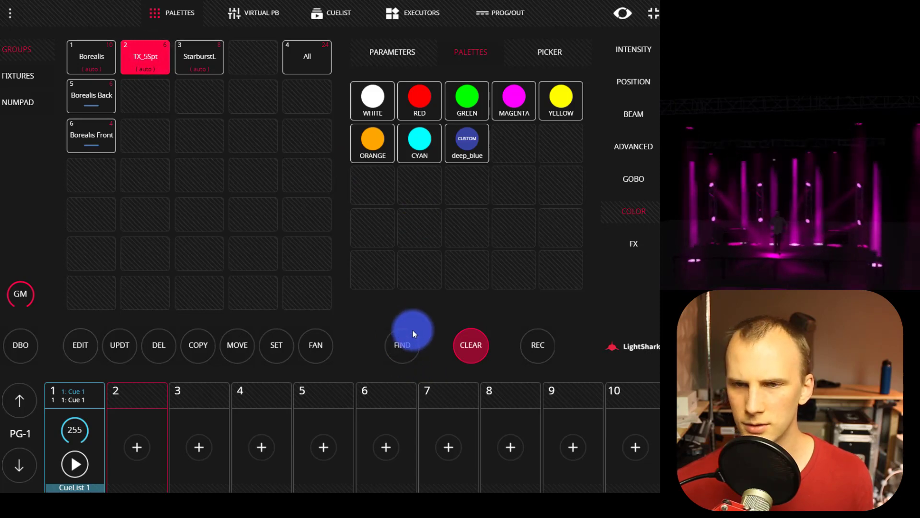
{"action": "left_click", "coordinate": [10, 13]}
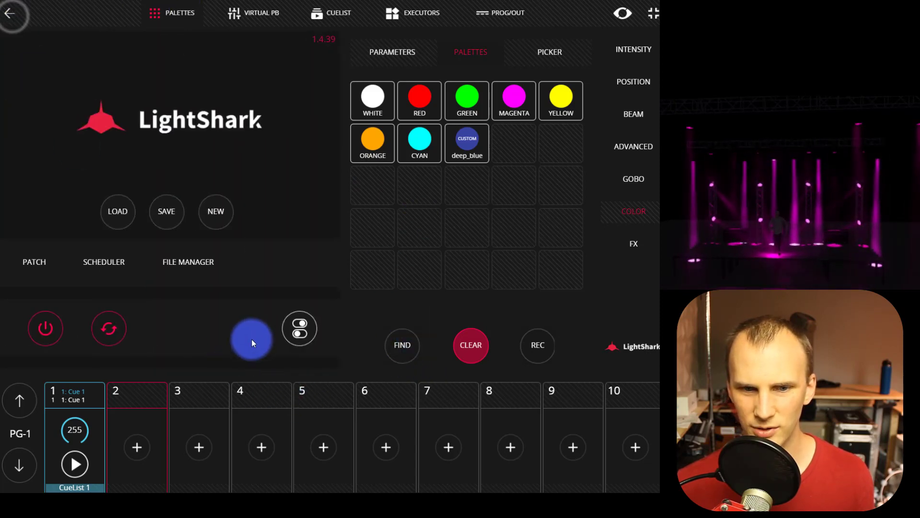
{"action": "left_click", "coordinate": [293, 331]}
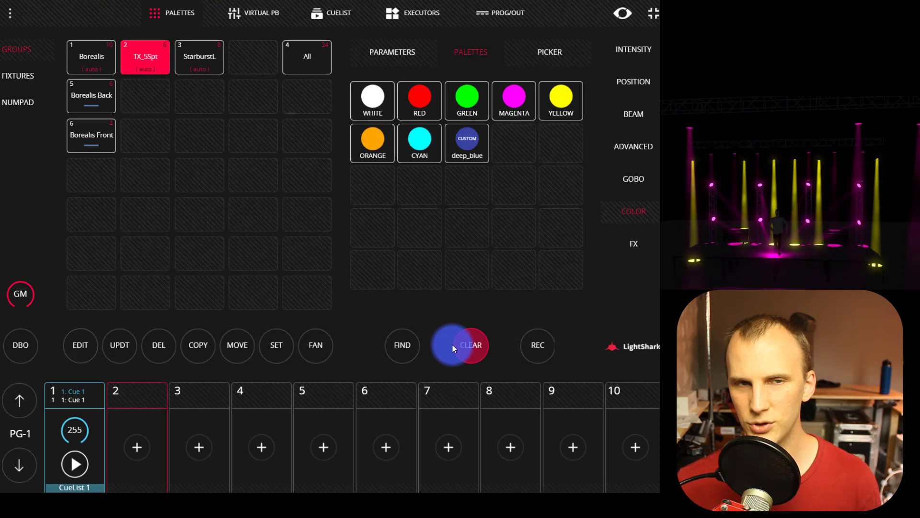
Step: Clear the programmer, play cue 1 of CueList 1, and show the executors page
{"action": "left_click", "coordinate": [459, 346]}
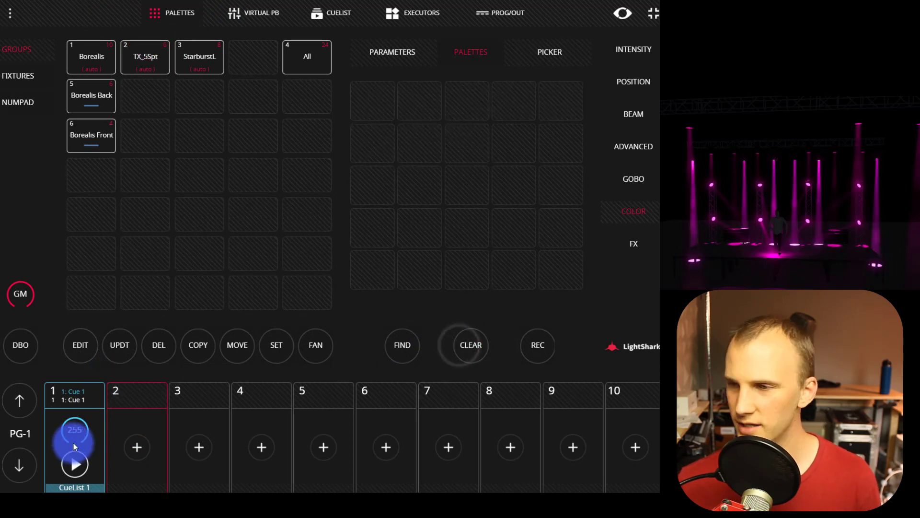
{"action": "left_click", "coordinate": [65, 457]}
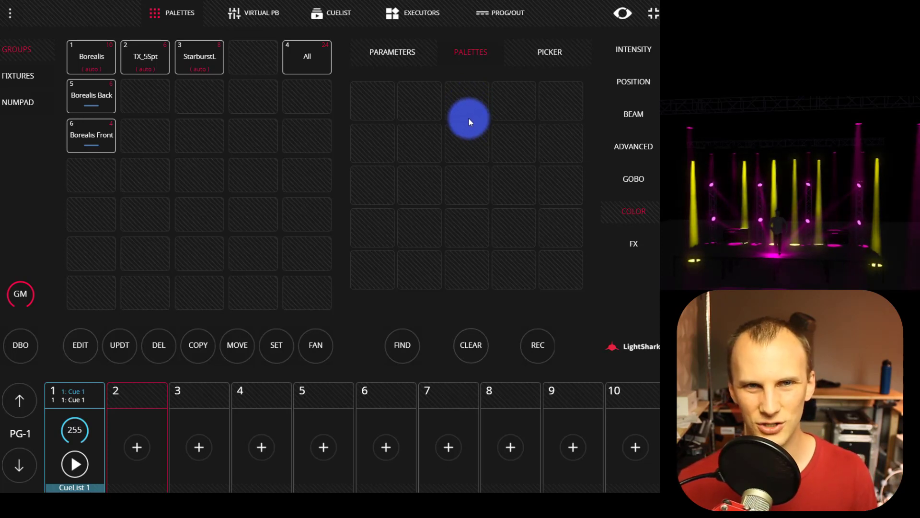
{"action": "left_click", "coordinate": [416, 15]}
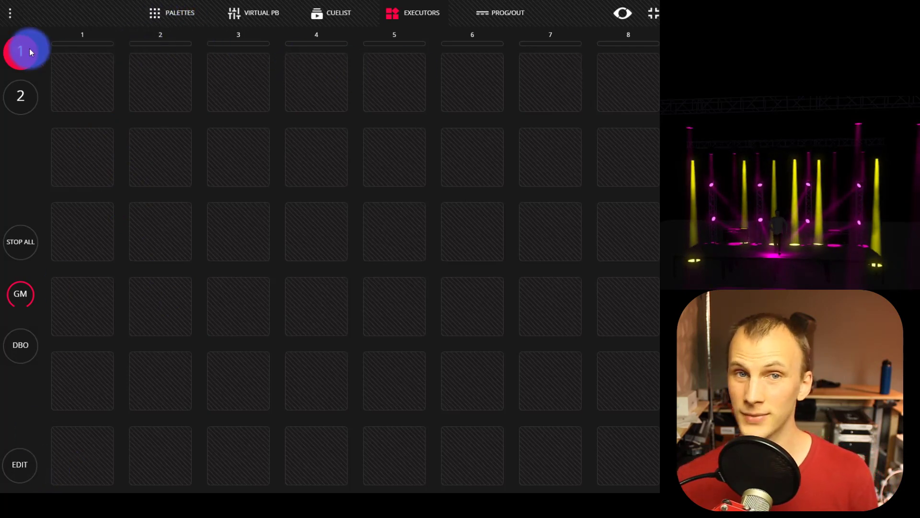
Step: Set Executors Mode to EXCLUSIVE in Show Settings and exit back to executors page 1
{"action": "left_click", "coordinate": [9, 13]}
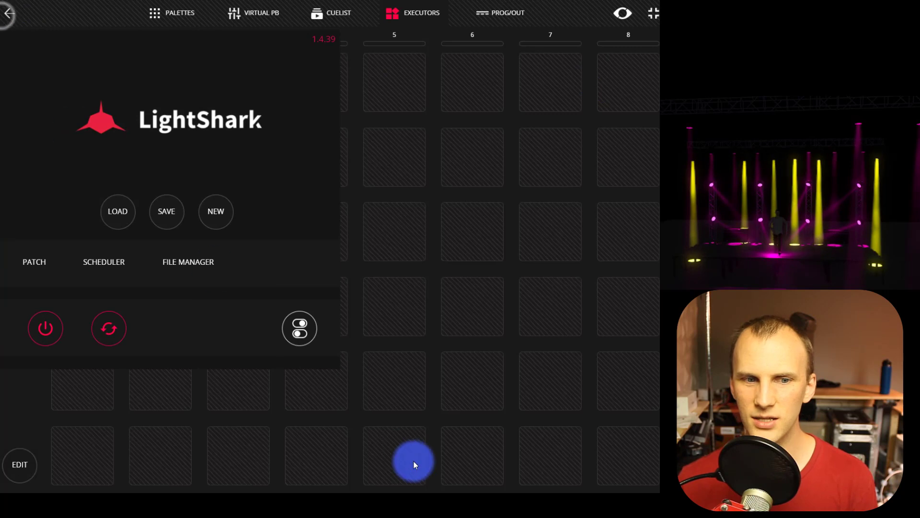
{"action": "left_click", "coordinate": [314, 335]}
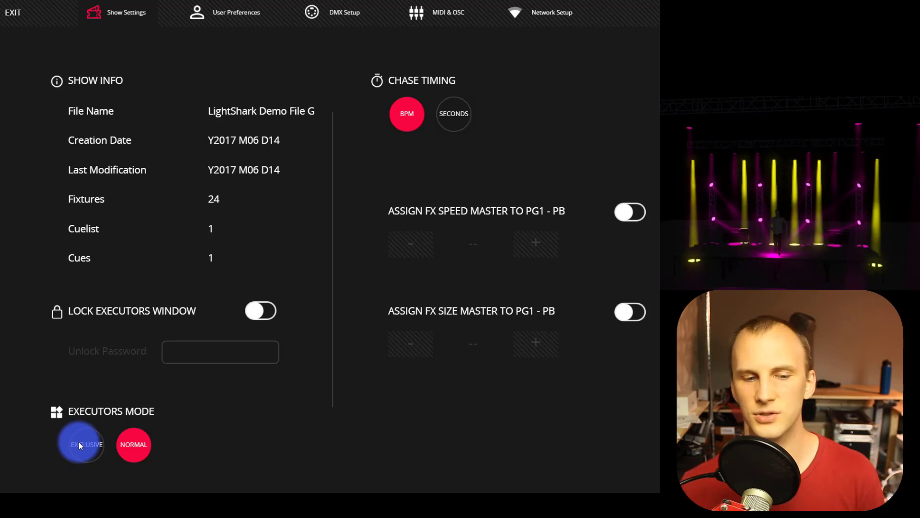
{"action": "left_click", "coordinate": [78, 441]}
{"action": "left_click", "coordinate": [17, 14]}
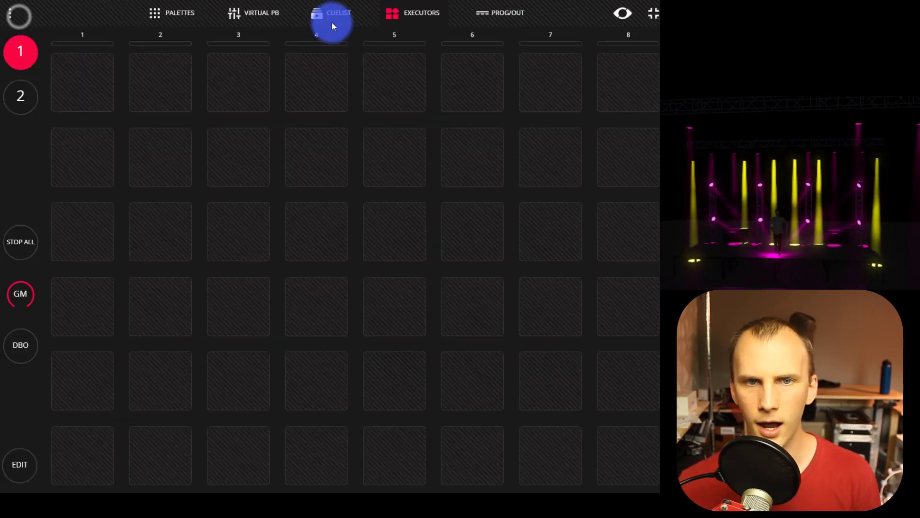